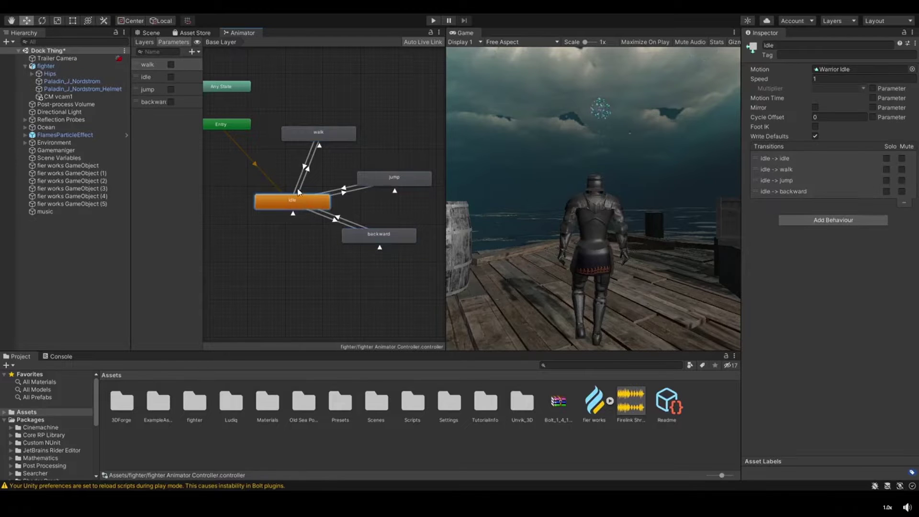
pyautogui.moveTo(847, 450)
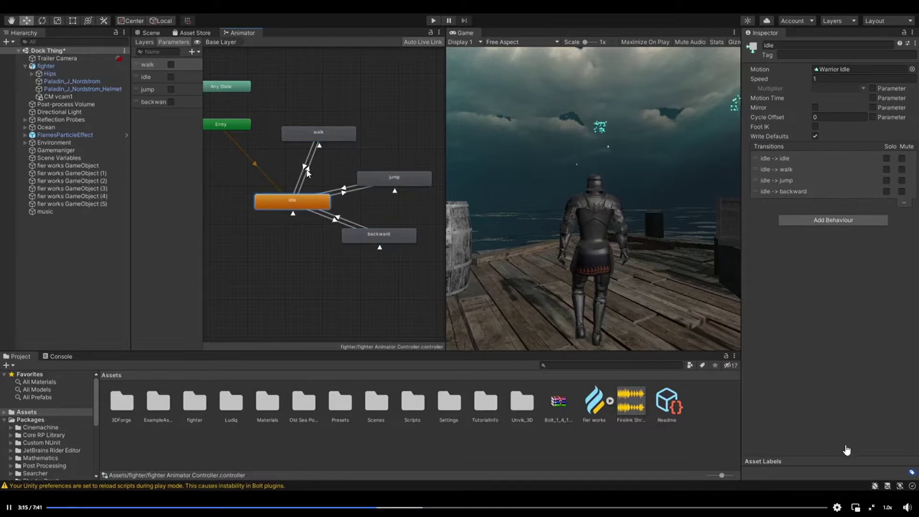
pyautogui.click(825, 507)
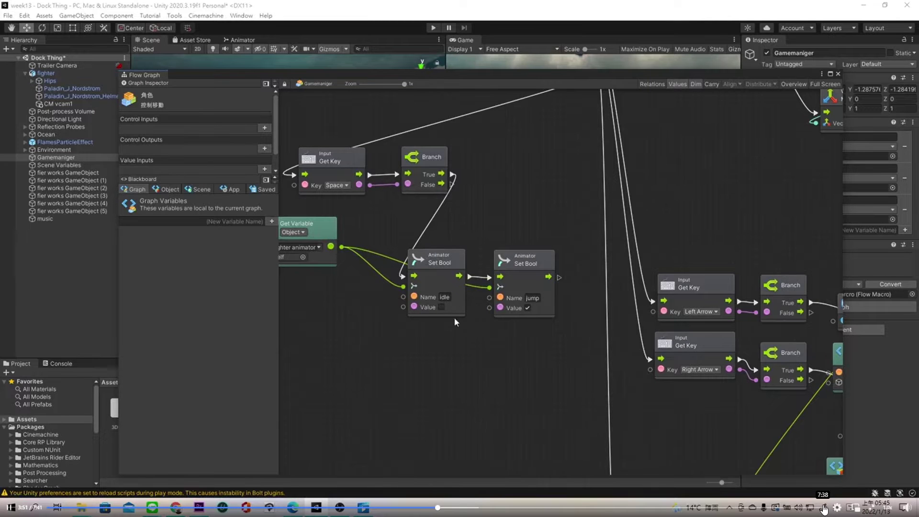
# Step: Examine the Get Any Key branch and its chain of Set Bool nodes for idle, walk, backward and jump
pyautogui.moveTo(552, 282); pyautogui.dragTo(409, 145, button='middle')
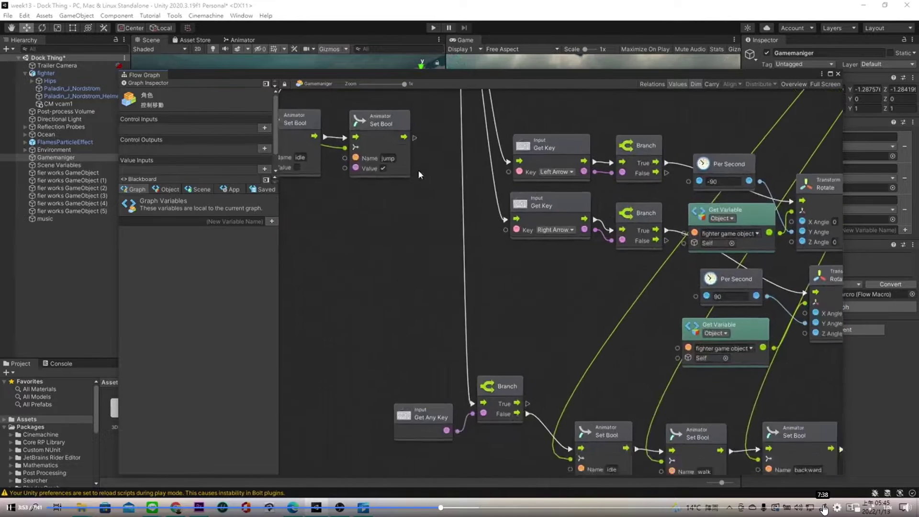
pyautogui.scroll(-5, 431, 153)
pyautogui.moveTo(459, 164); pyautogui.dragTo(404, 316, button='middle')
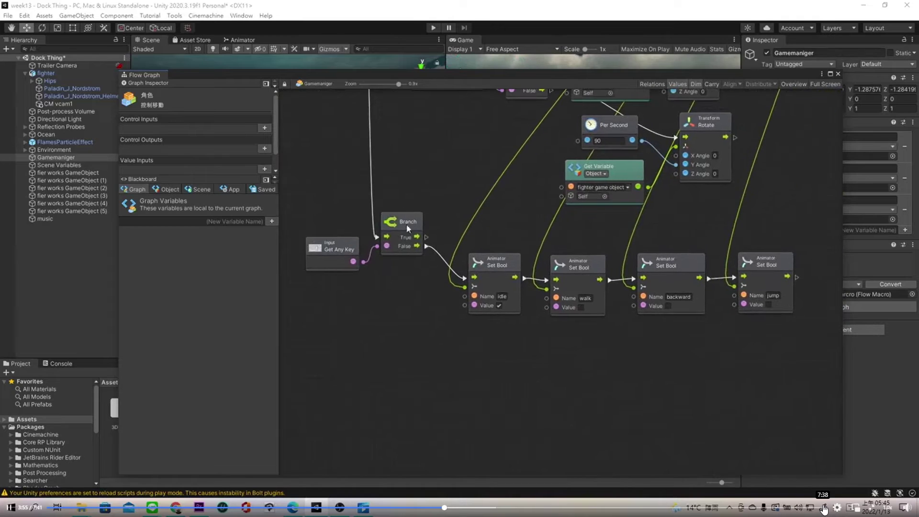
pyautogui.moveTo(487, 336); pyautogui.dragTo(380, 270, button='middle')
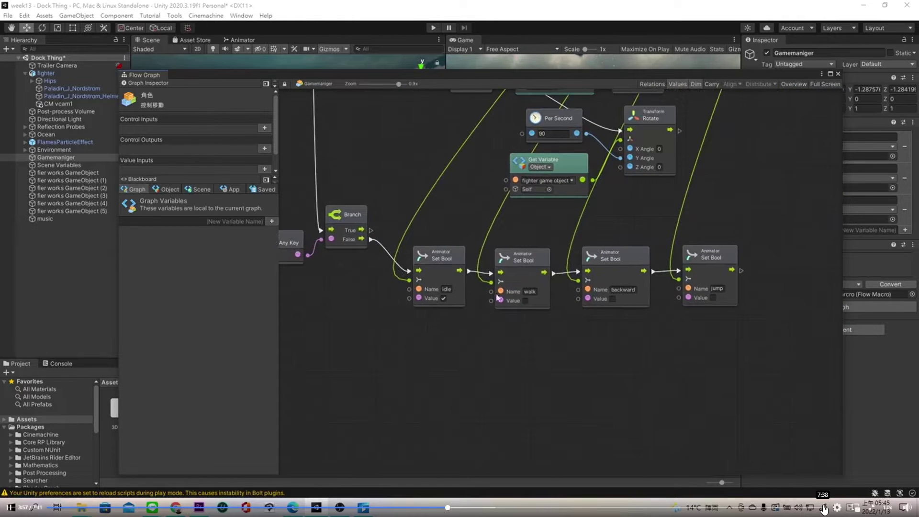
pyautogui.moveTo(387, 319); pyautogui.dragTo(418, 318, button='middle')
pyautogui.scroll(1, 457, 297)
pyautogui.moveTo(498, 350); pyautogui.dragTo(439, 344, button='middle')
pyautogui.scroll(-7, 550, 330)
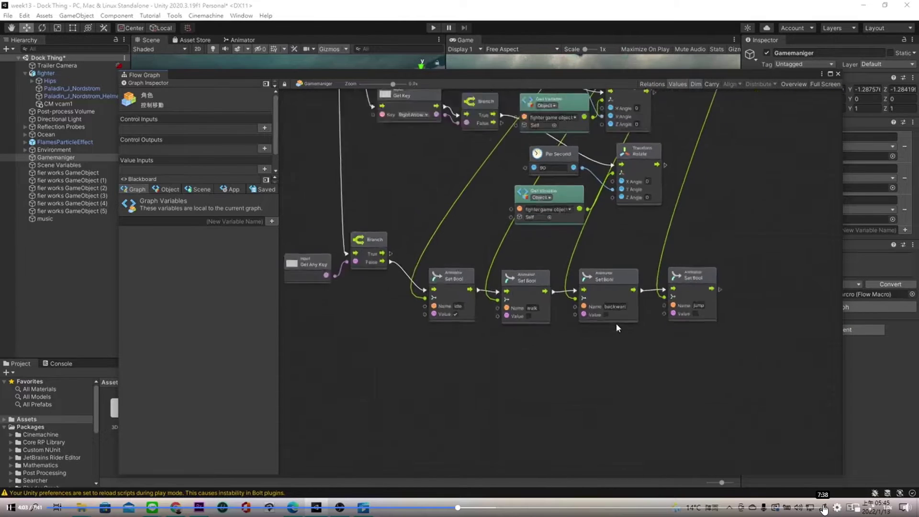
# Step: Examine the Up Arrow and Down Arrow chains, from Get Key through the velocity check to Add Relative Force and Set Bool
pyautogui.scroll(5, 546, 311)
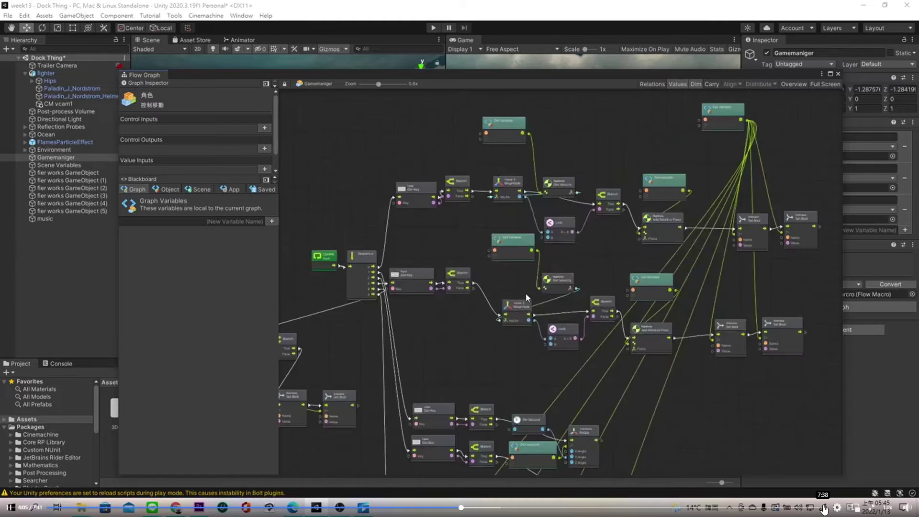
pyautogui.hscroll(3, 425, 257)
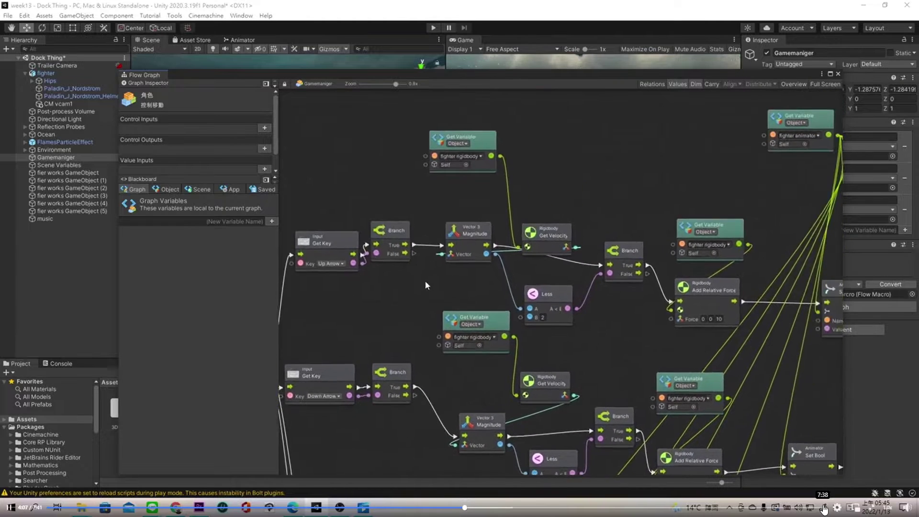
pyautogui.hscroll(3, 493, 301)
pyautogui.scroll(-1, 498, 290)
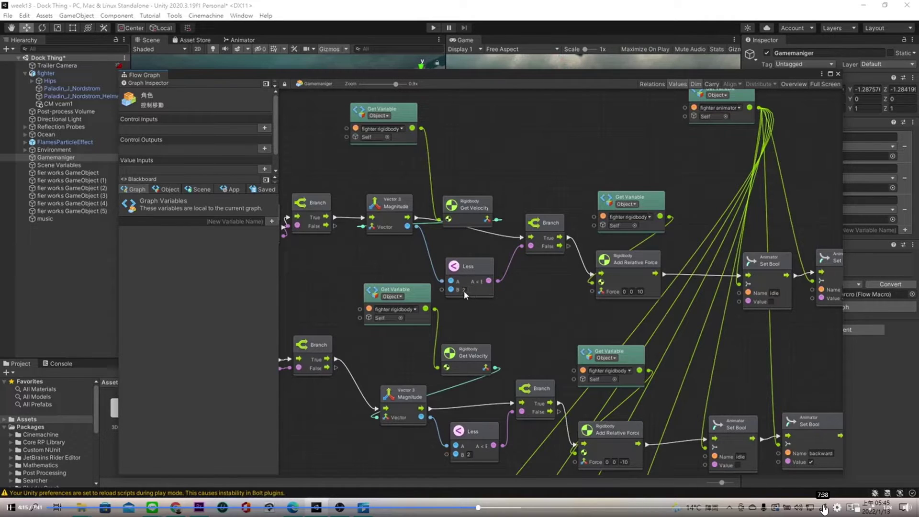
pyautogui.hscroll(5, 493, 294)
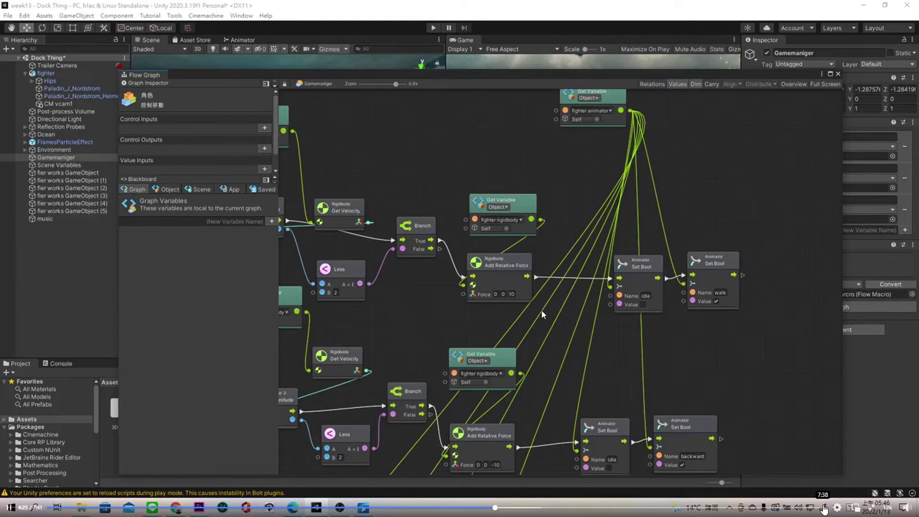
# Step: Inspect the fighter animator Get Variable node and its connections to the Set Bool nodes
pyautogui.moveTo(583, 319); pyautogui.dragTo(575, 198, button='middle')
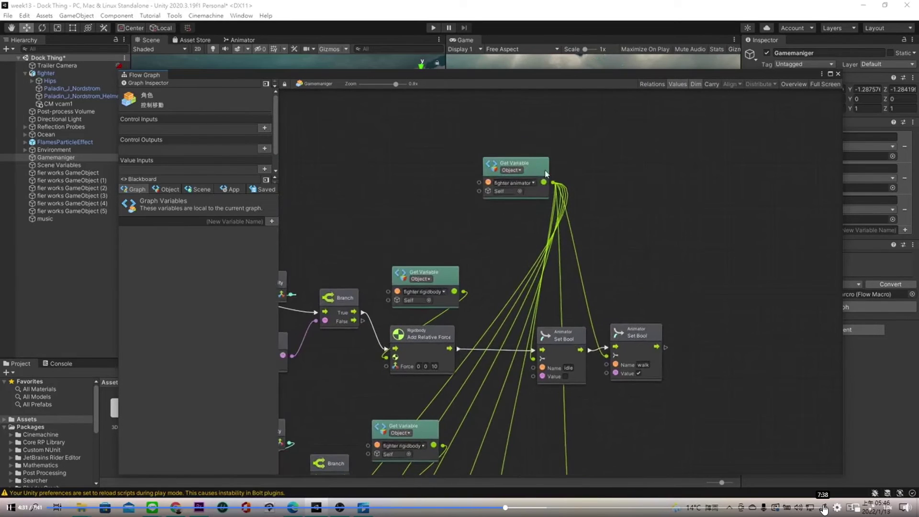
pyautogui.keyDown('ctrl'); pyautogui.scroll(-2, 533, 216); pyautogui.keyUp('ctrl')
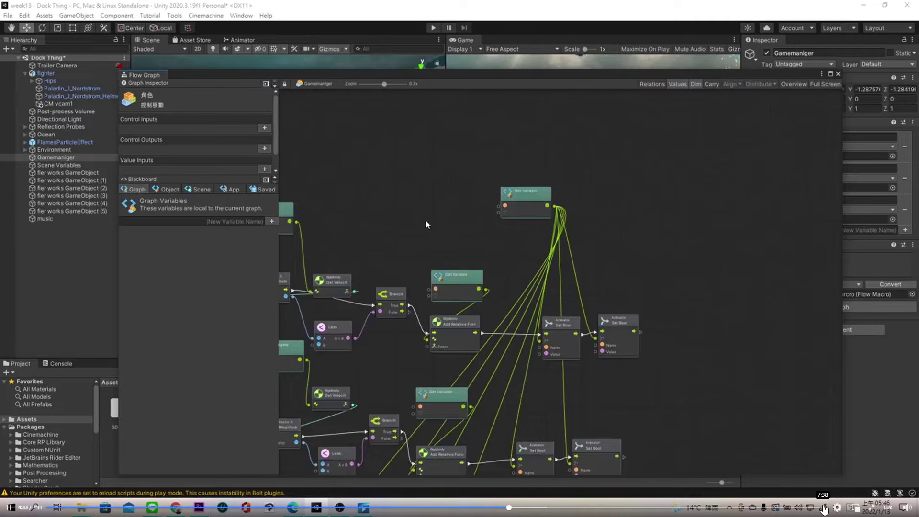
pyautogui.moveTo(501, 313); pyautogui.dragTo(553, 237, button='middle')
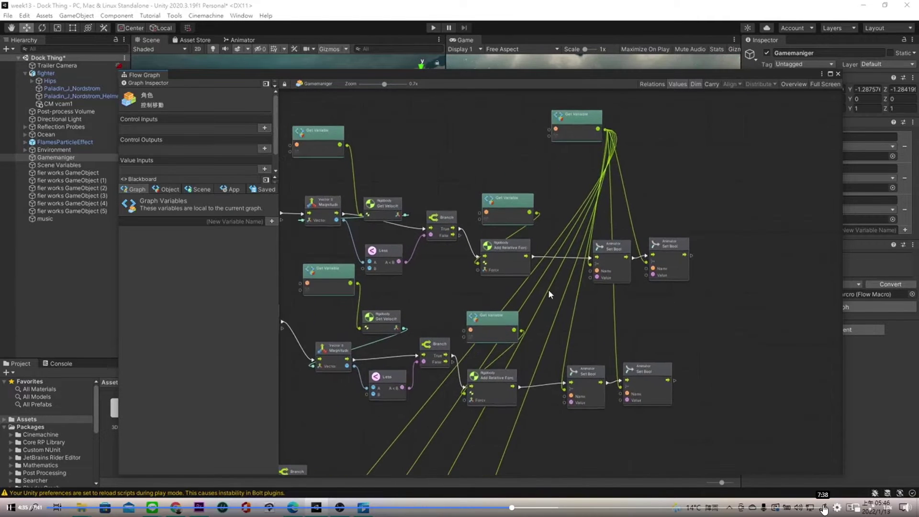
pyautogui.scroll(3, 550, 296)
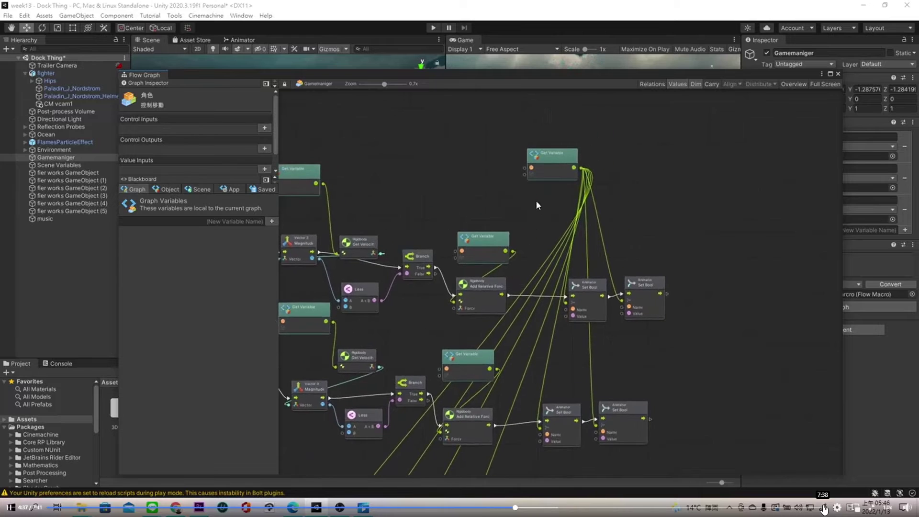
pyautogui.keyDown('ctrl'); pyautogui.scroll(2, 530, 219); pyautogui.keyUp('ctrl')
pyautogui.keyDown('ctrl'); pyautogui.scroll(1, 523, 245); pyautogui.keyUp('ctrl')
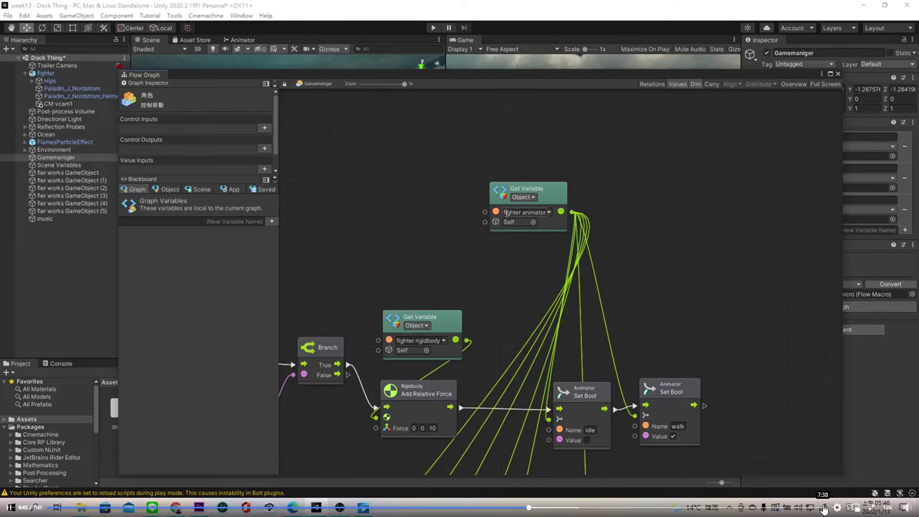
# Step: Review the overall layout of the character control flow graph and close the graph window
pyautogui.keyDown('ctrl'); pyautogui.scroll(-5, 500, 261); pyautogui.keyUp('ctrl')
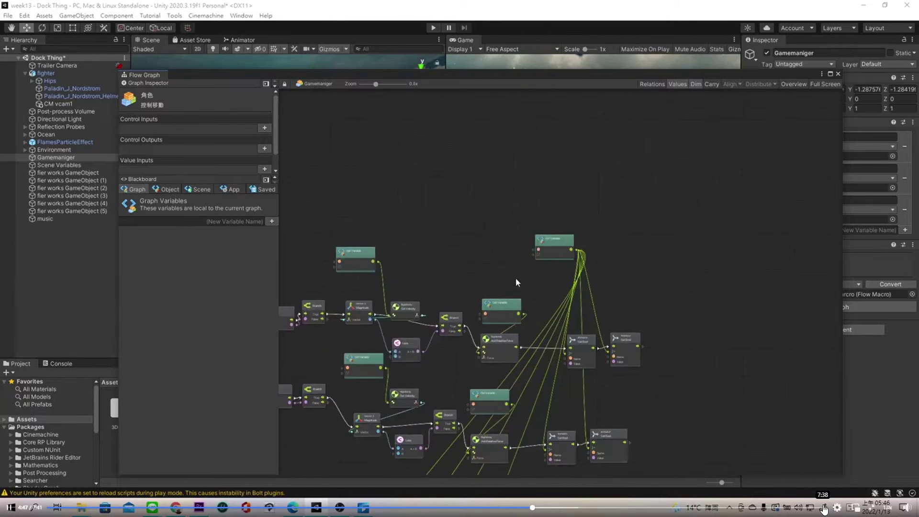
pyautogui.scroll(-2, 532, 300)
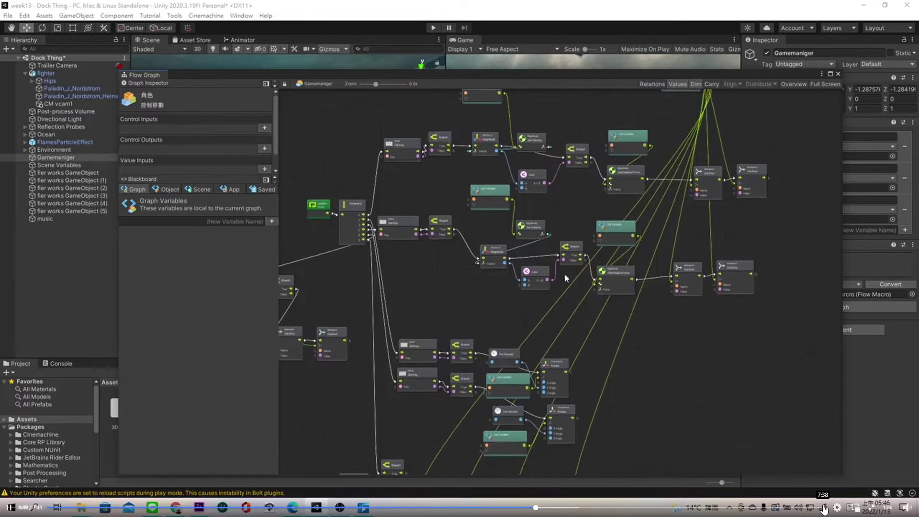
pyautogui.scroll(-3, 545, 291)
pyautogui.keyDown('ctrl'); pyautogui.scroll(-2, 516, 301); pyautogui.keyUp('ctrl')
pyautogui.keyDown('ctrl'); pyautogui.scroll(4, 475, 331); pyautogui.keyUp('ctrl')
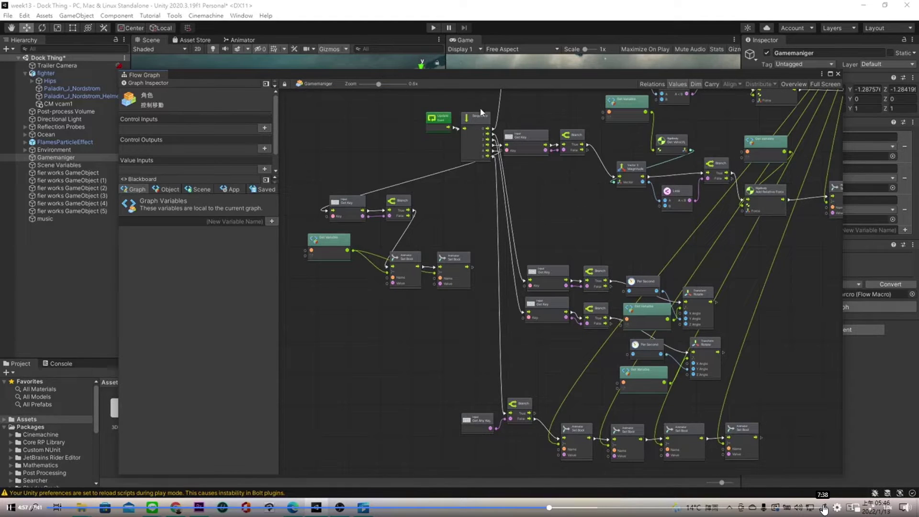
pyautogui.moveTo(255, 74); pyautogui.dragTo(130, 81)
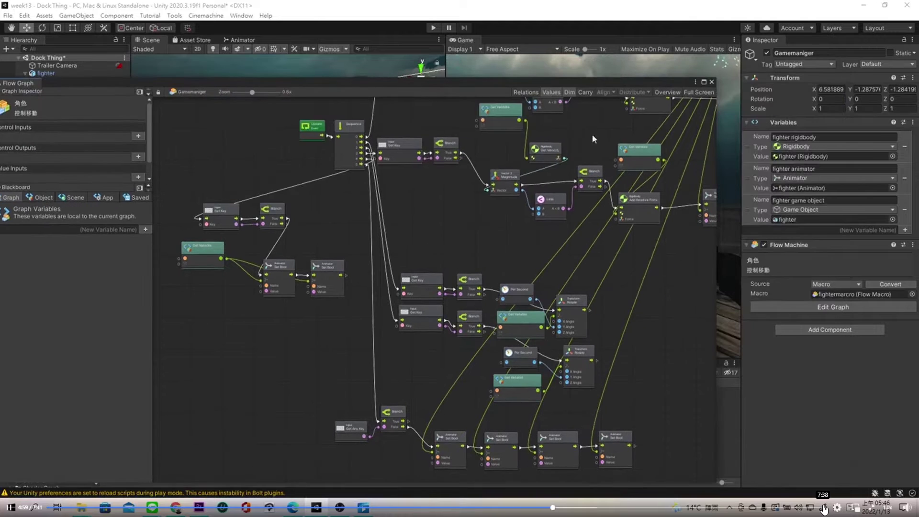
pyautogui.click(712, 82)
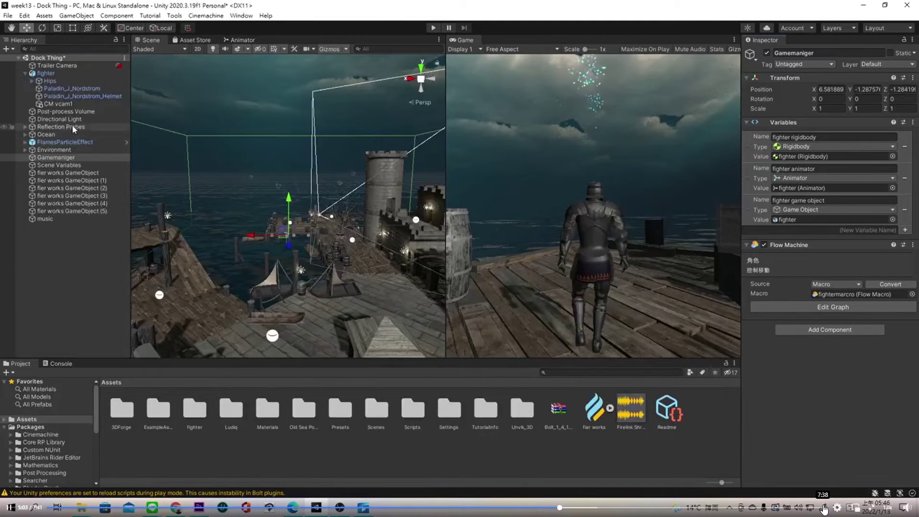
# Step: View the fighter's components and open the visual effect graph of the first fier works GameObject for editing
pyautogui.click(73, 74)
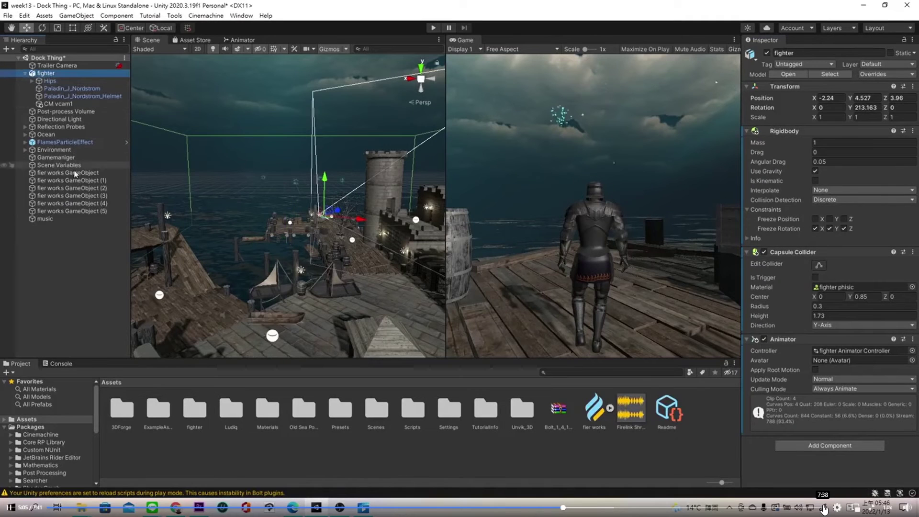
pyautogui.click(101, 173)
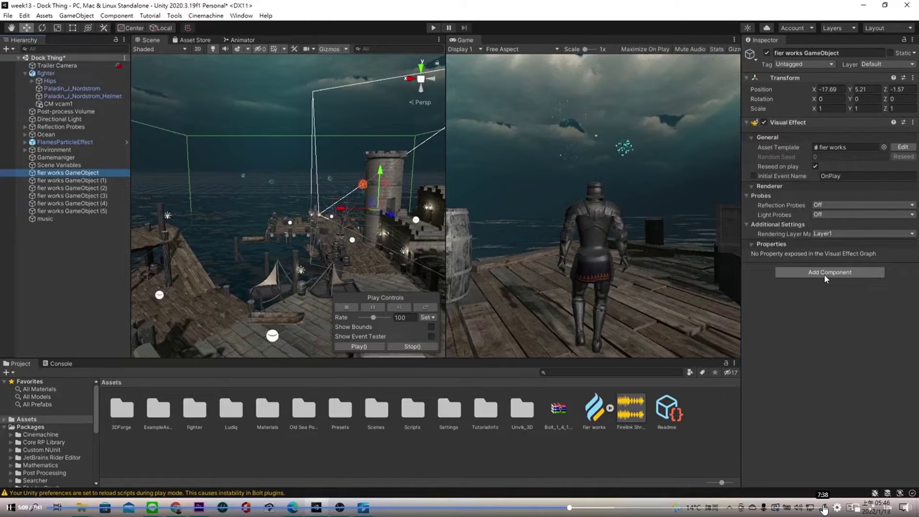
pyautogui.click(901, 147)
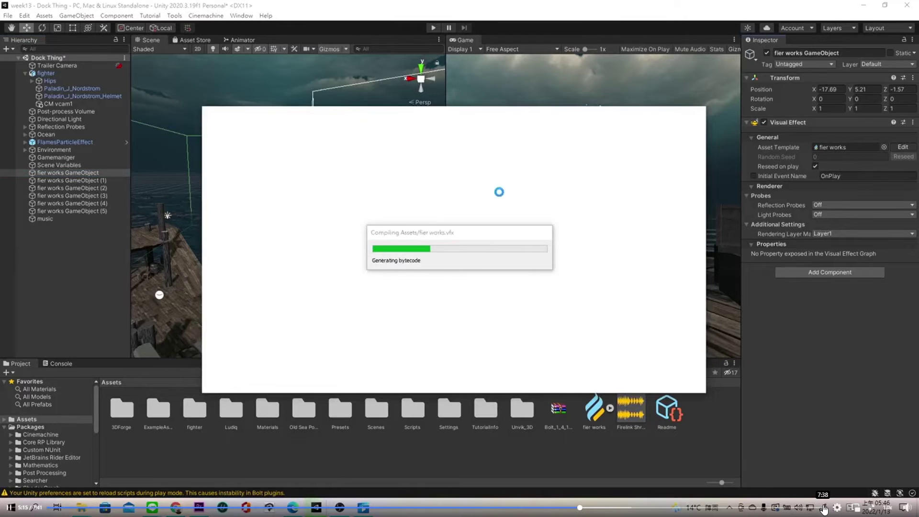
# Step: Examine the first particle system in the fier works graph, including its output, lifetime, gravity and Trigger Event On Die blocks
pyautogui.scroll(3, 428, 305)
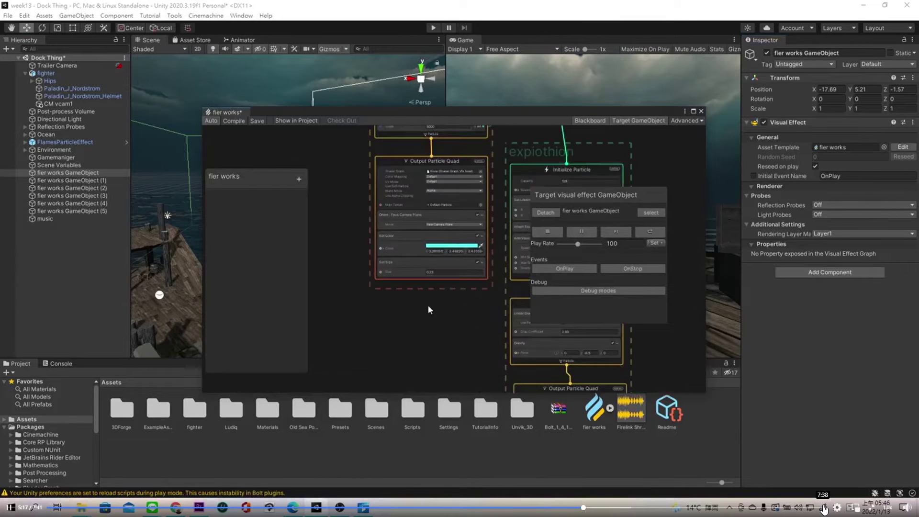
pyautogui.moveTo(435, 232); pyautogui.dragTo(434, 368, button='middle')
pyautogui.moveTo(458, 275); pyautogui.dragTo(454, 379, button='middle')
pyautogui.moveTo(472, 279); pyautogui.dragTo(492, 172, button='middle')
pyautogui.moveTo(480, 251); pyautogui.dragTo(435, 208, button='middle')
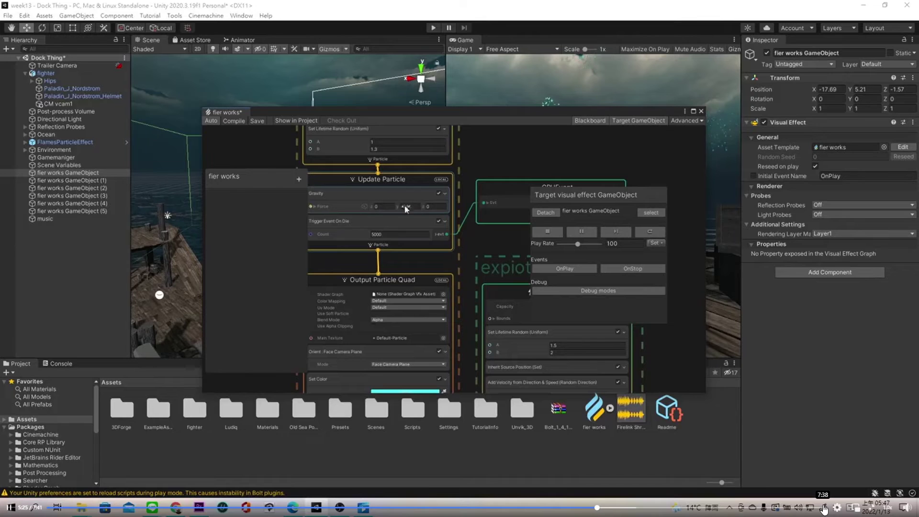
# Step: Examine the explosion particle system's velocity, drag, gravity, size and color-over-life blocks, and close the visual effect graph
pyautogui.moveTo(567, 334); pyautogui.dragTo(479, 273, button='middle')
pyautogui.moveTo(577, 361); pyautogui.dragTo(476, 330, button='middle')
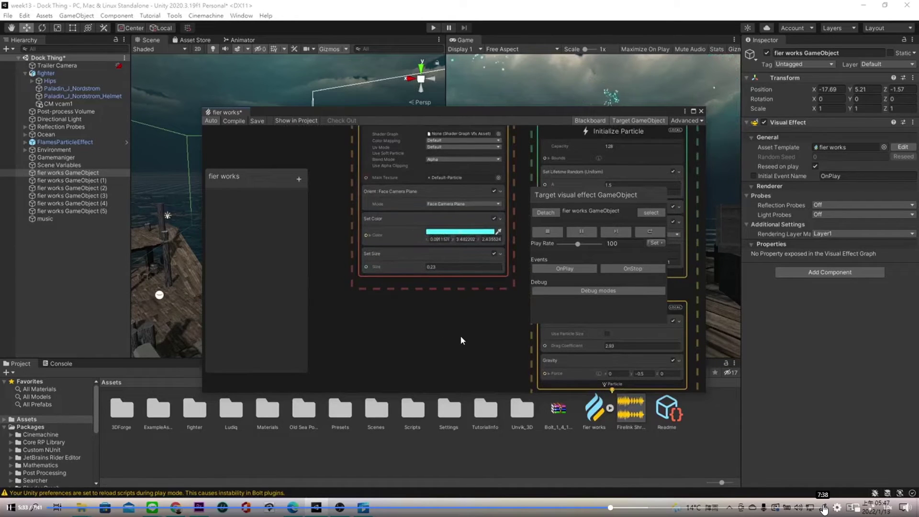
pyautogui.moveTo(471, 338); pyautogui.dragTo(431, 311, button='middle')
pyautogui.moveTo(410, 277); pyautogui.dragTo(326, 197, button='middle')
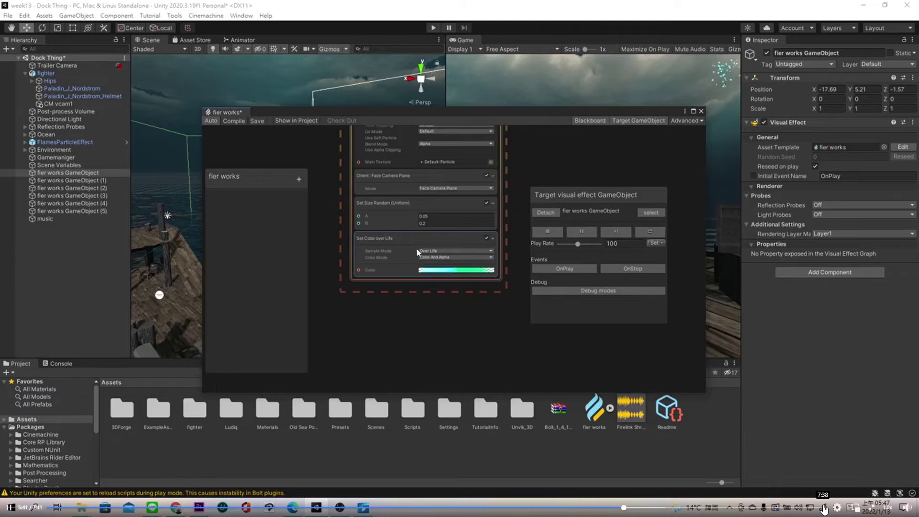
pyautogui.moveTo(338, 228); pyautogui.dragTo(340, 299, button='middle')
pyautogui.moveTo(340, 262); pyautogui.dragTo(479, 235, button='middle')
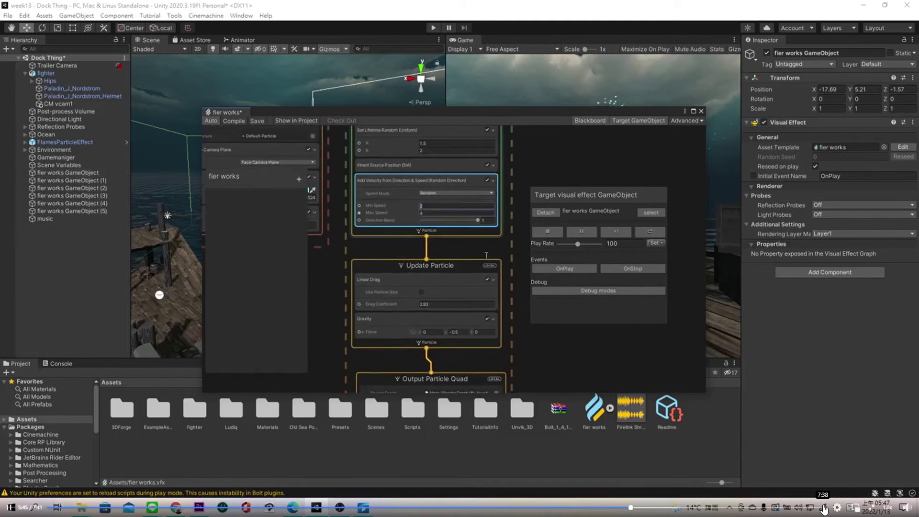
pyautogui.click(479, 206)
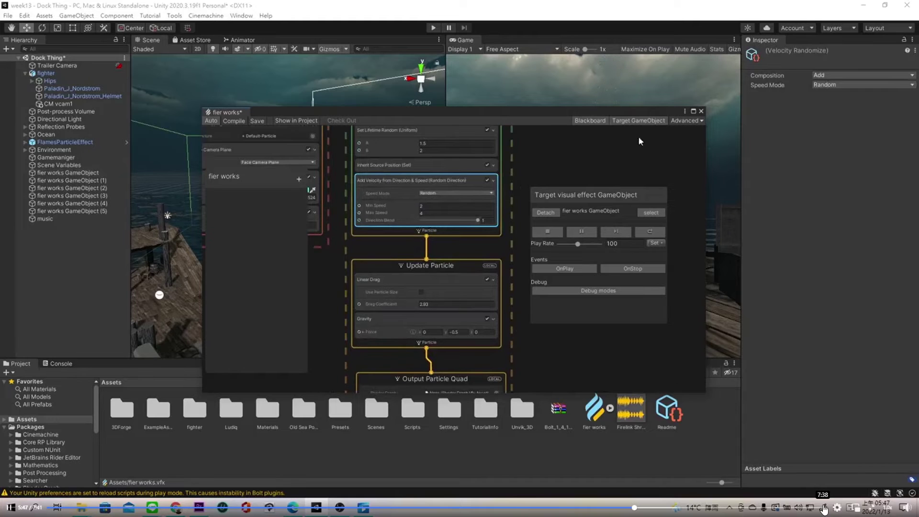
pyautogui.click(702, 111)
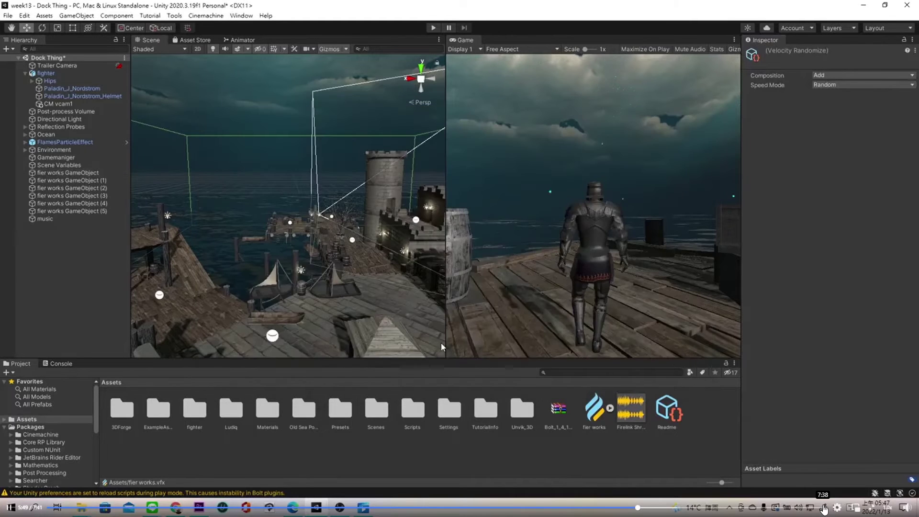